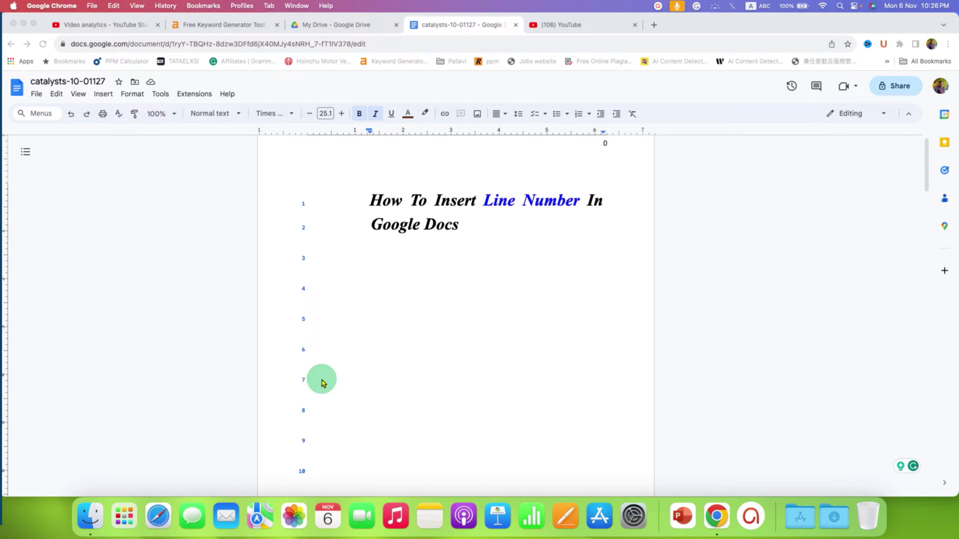
scroll(323, 398, "down", 5)
scroll(322, 400, "down", 3)
scroll(322, 400, "down", 2)
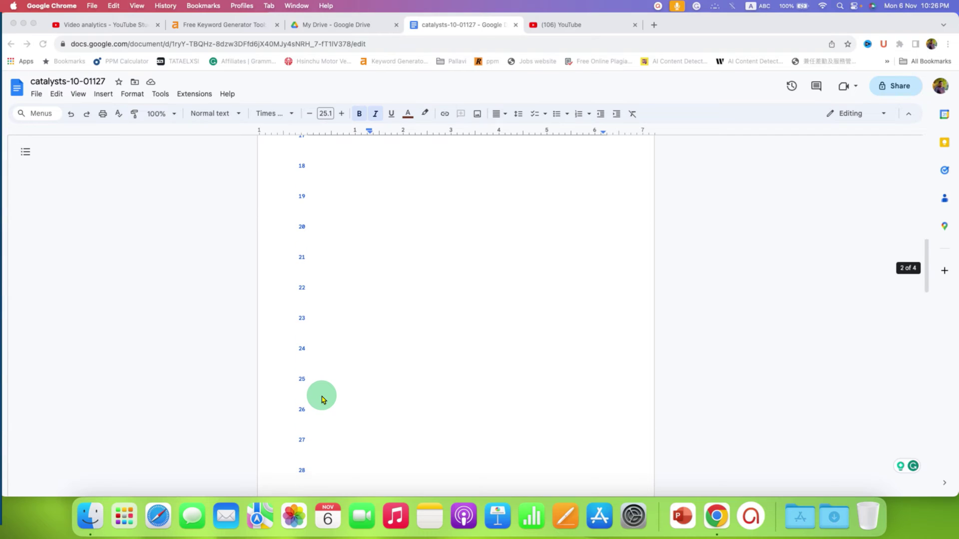
scroll(452, 376, "up", 5)
scroll(452, 376, "up", 5)
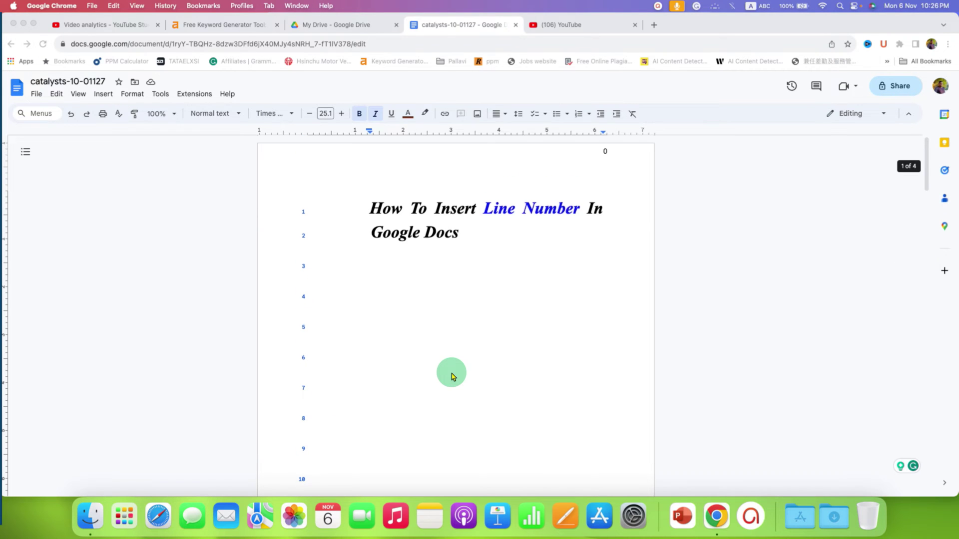
- Undo the existing line numbering so the margin shows no numbers
left_click(493, 308)
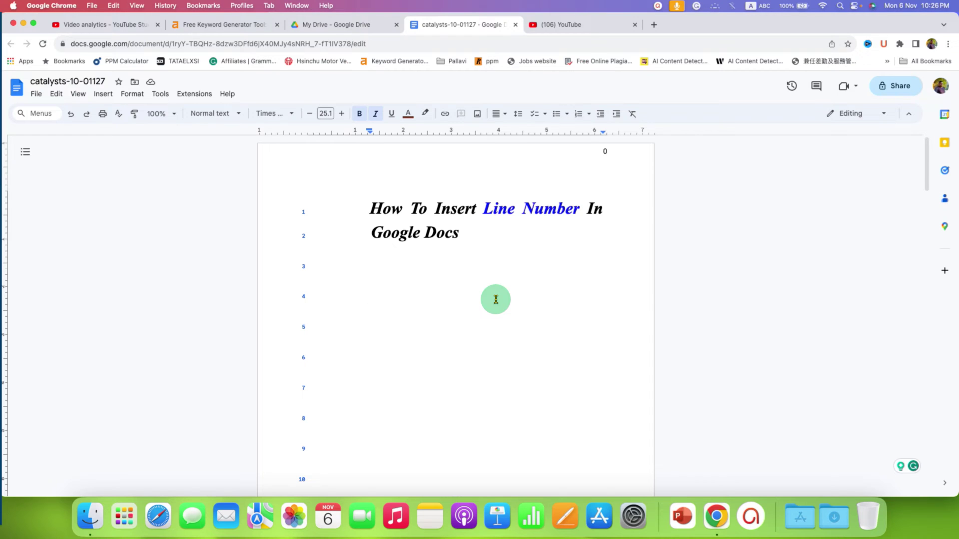
key("super+z")
- Bring up the Line numbers settings panel from the Tools menu
left_click(171, 99)
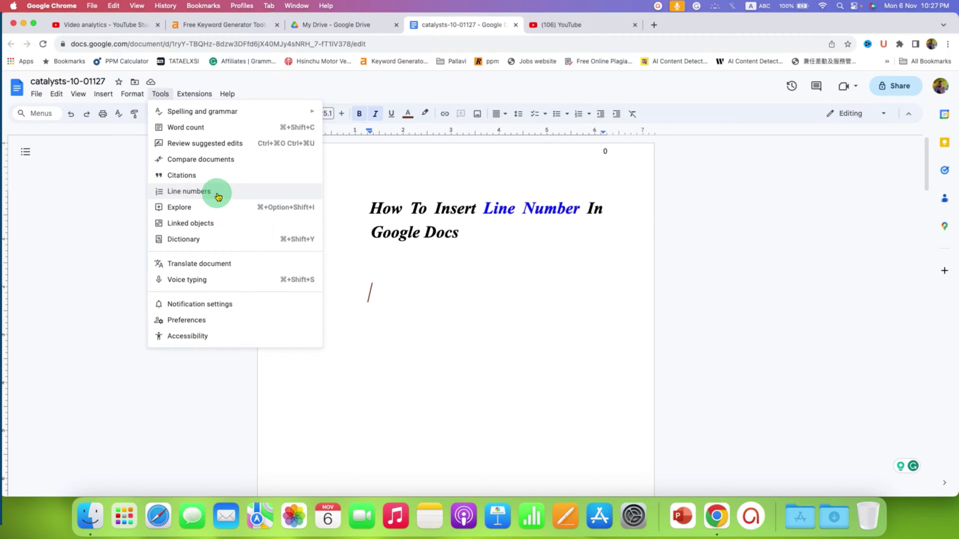
left_click(218, 197)
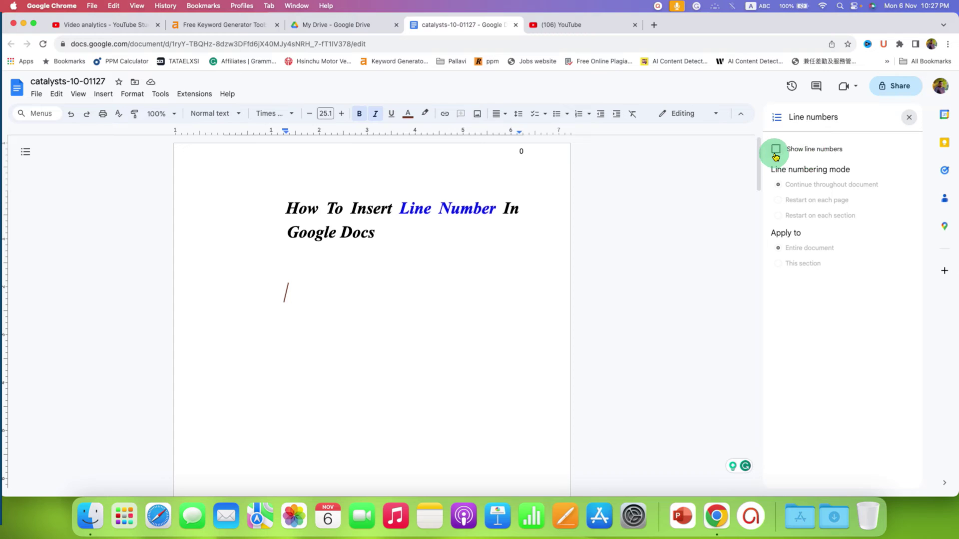
- Enable Show line numbers so the margin counts continuously through the document
left_click(775, 152)
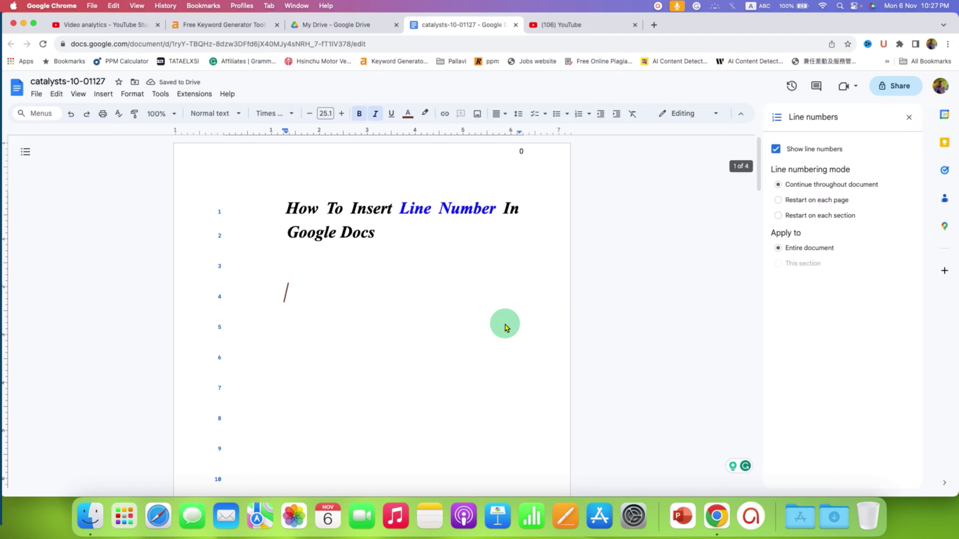
scroll(472, 331, "down", 1)
scroll(472, 330, "down", 3)
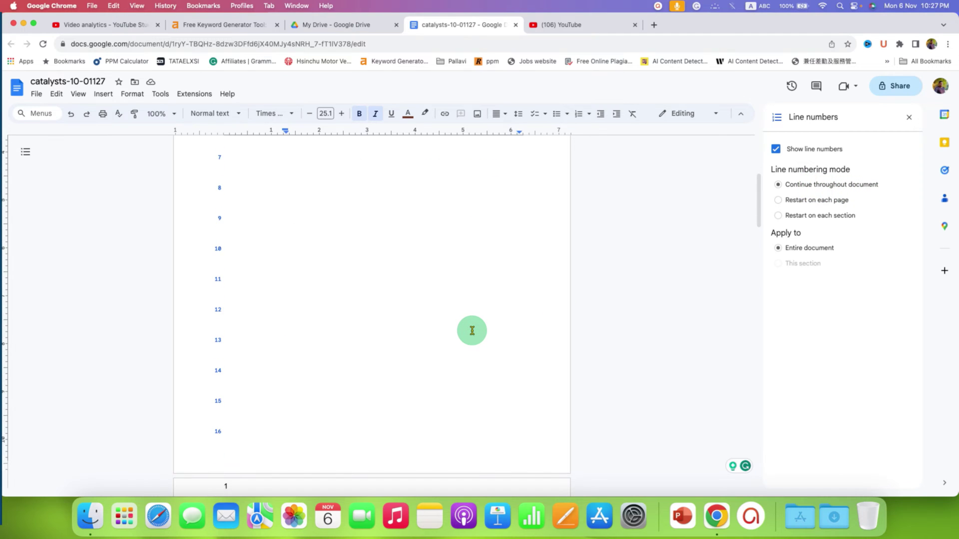
scroll(473, 331, "down", 4)
scroll(472, 331, "down", 2)
scroll(472, 330, "down", 2)
scroll(472, 332, "down", 2)
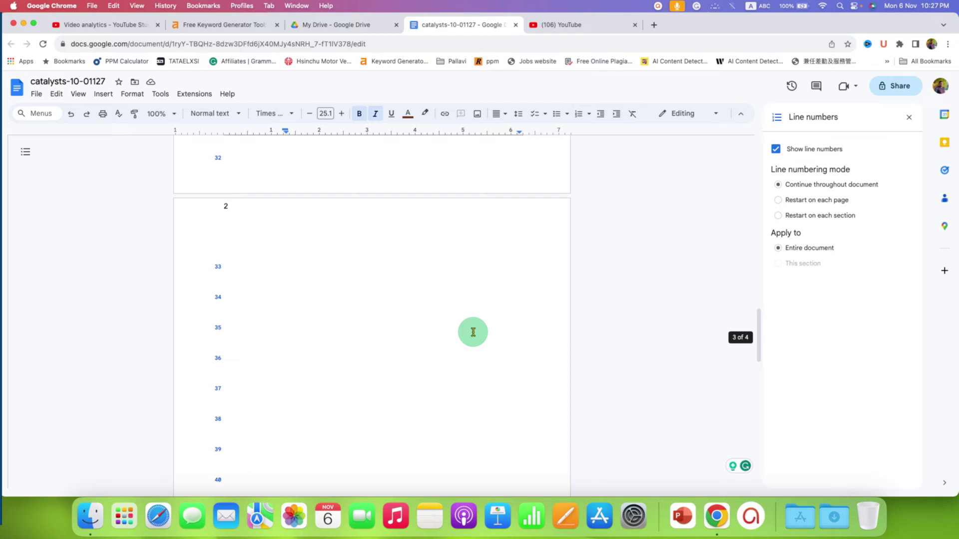
scroll(473, 332, "up", 3)
scroll(473, 332, "up", 5)
scroll(473, 332, "up", 6)
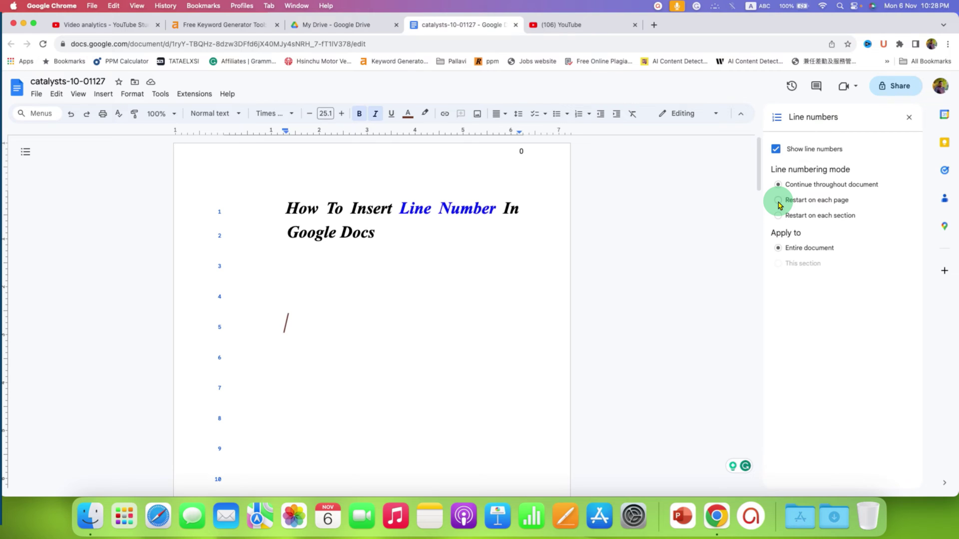
- Switch line numbering to Restart on each page
left_click(778, 200)
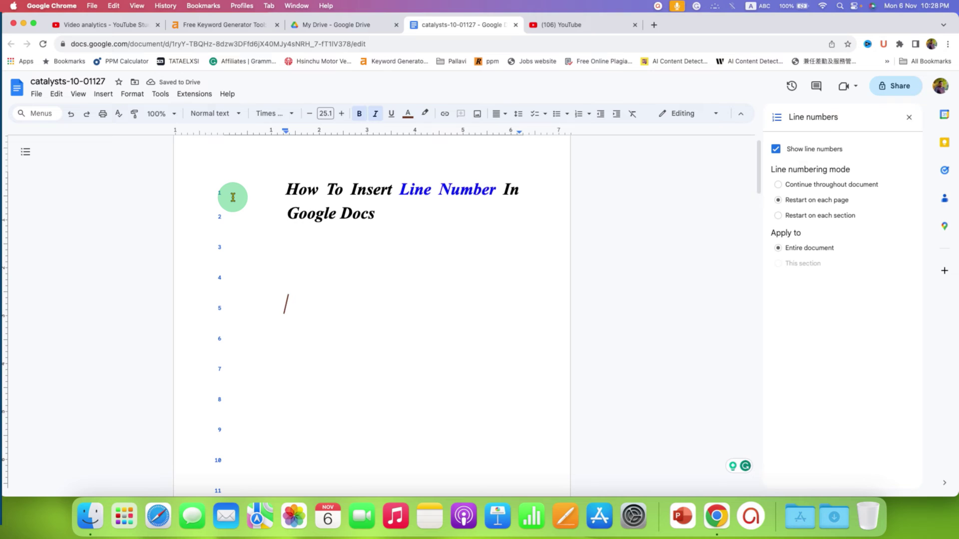
scroll(233, 197, "down", 1)
scroll(232, 198, "down", 2)
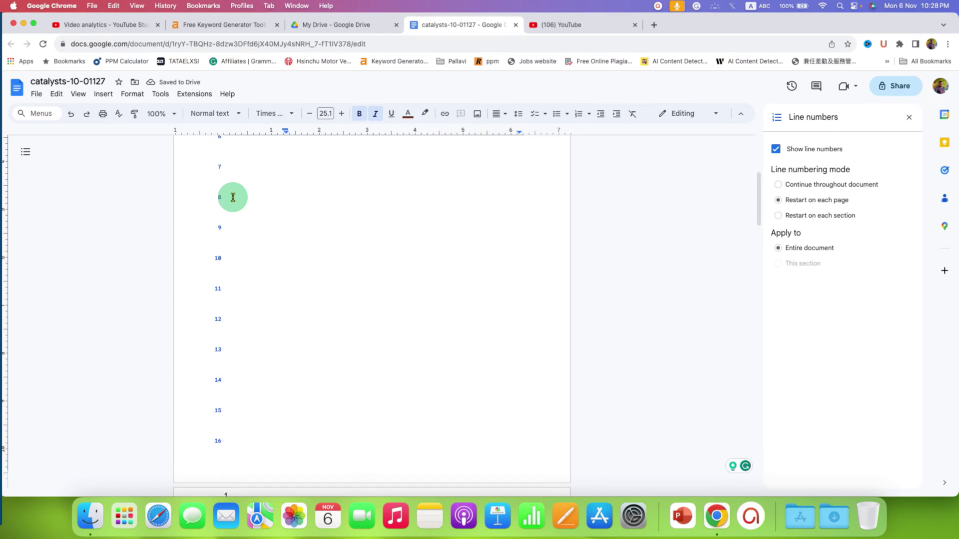
scroll(232, 197, "down", 3)
scroll(267, 413, "down", 1)
scroll(267, 413, "down", 2)
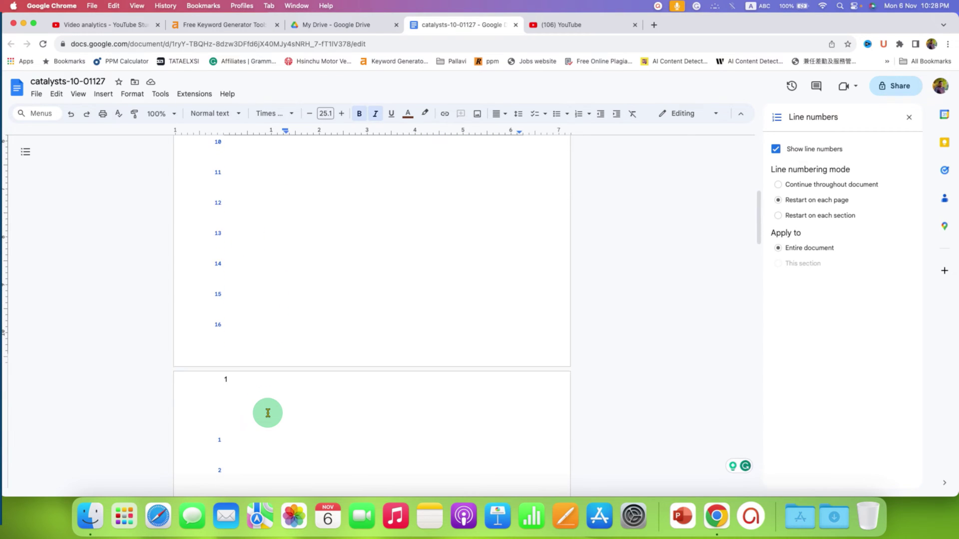
scroll(268, 413, "down", 1)
scroll(268, 413, "down", 1)
scroll(258, 377, "down", 1)
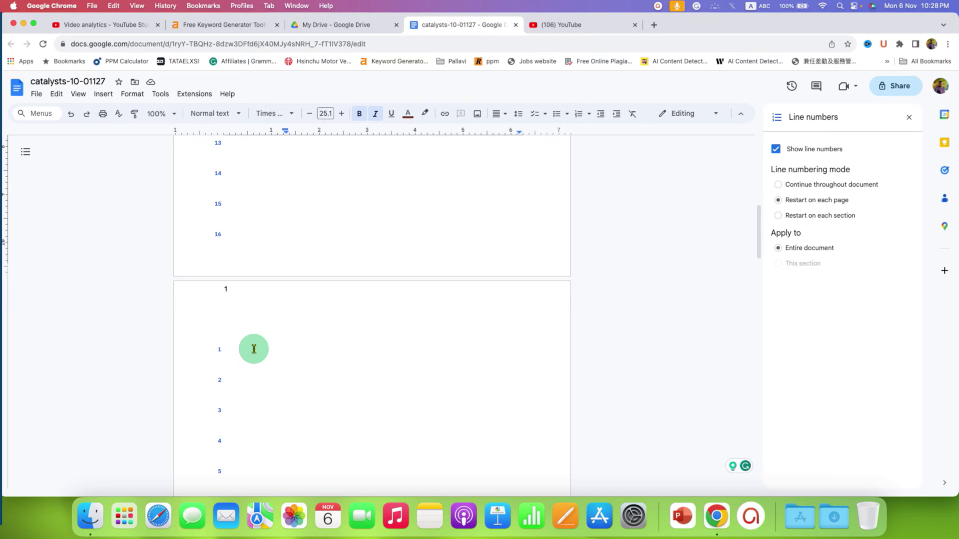
scroll(257, 360, "down", 1)
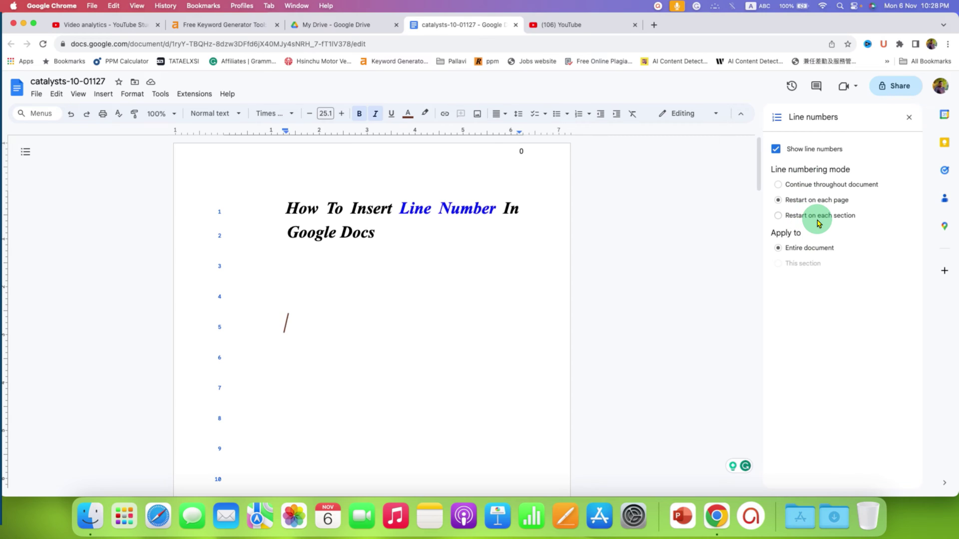
- Close the Line numbers panel, keeping the per-page numbering
left_click(908, 117)
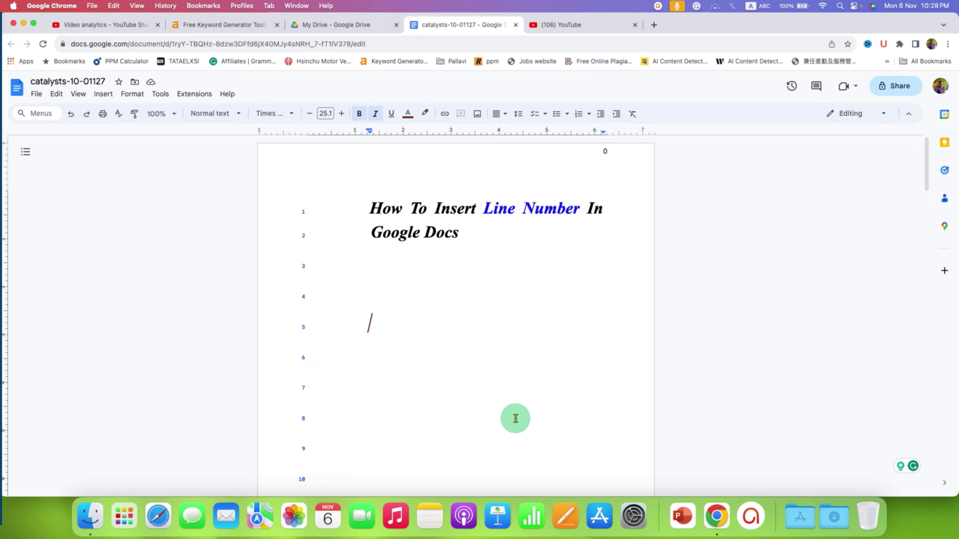